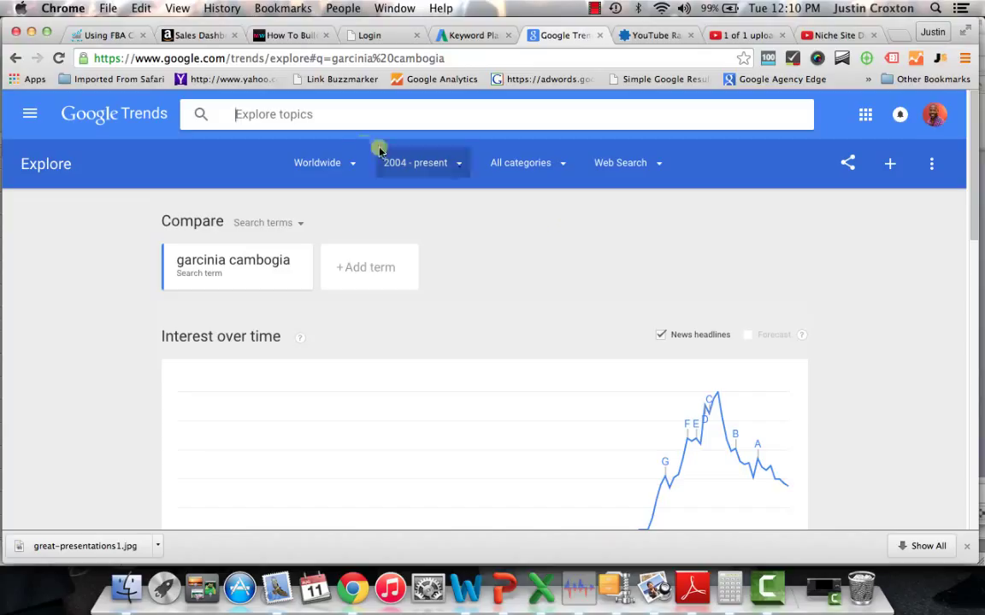
# Step: Limit the garcinia cambogia trend data to the United States
pyautogui.click(335, 167)
pyautogui.scroll(-2, 367, 308)
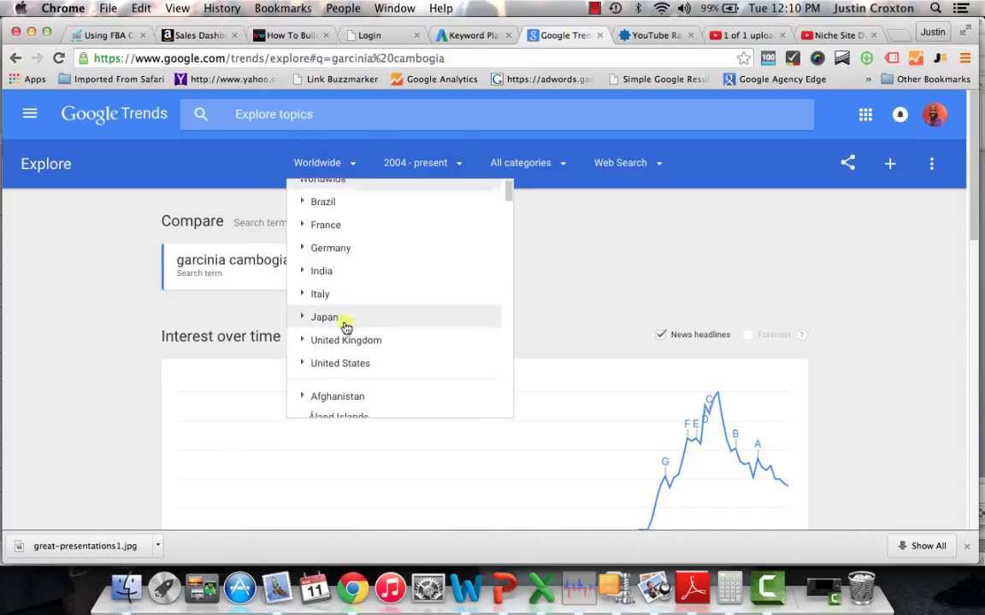
pyautogui.click(347, 353)
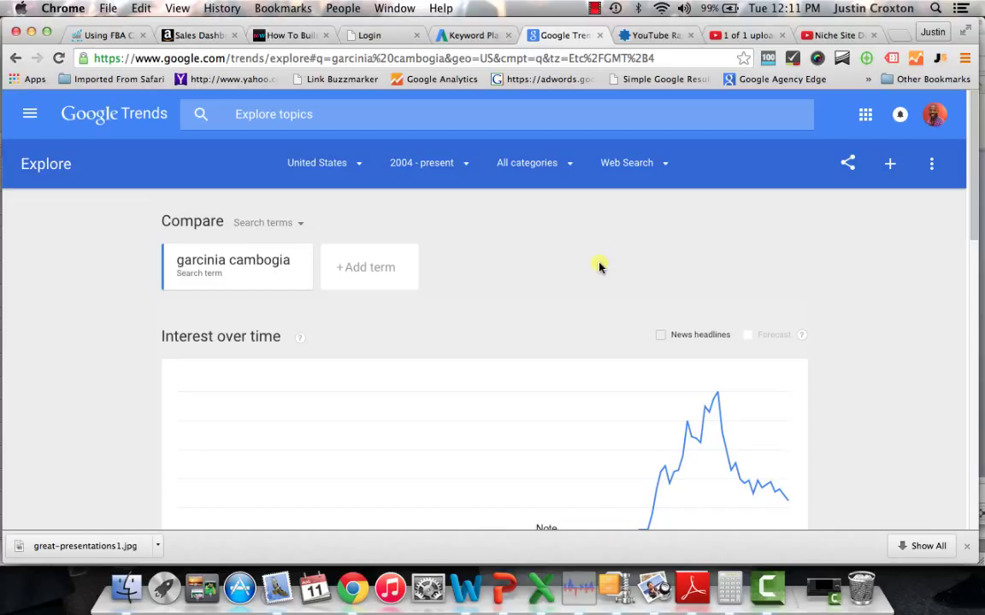
# Step: Check the available time ranges and review the interest-over-time chart for garcinia cambogia
pyautogui.click(464, 168)
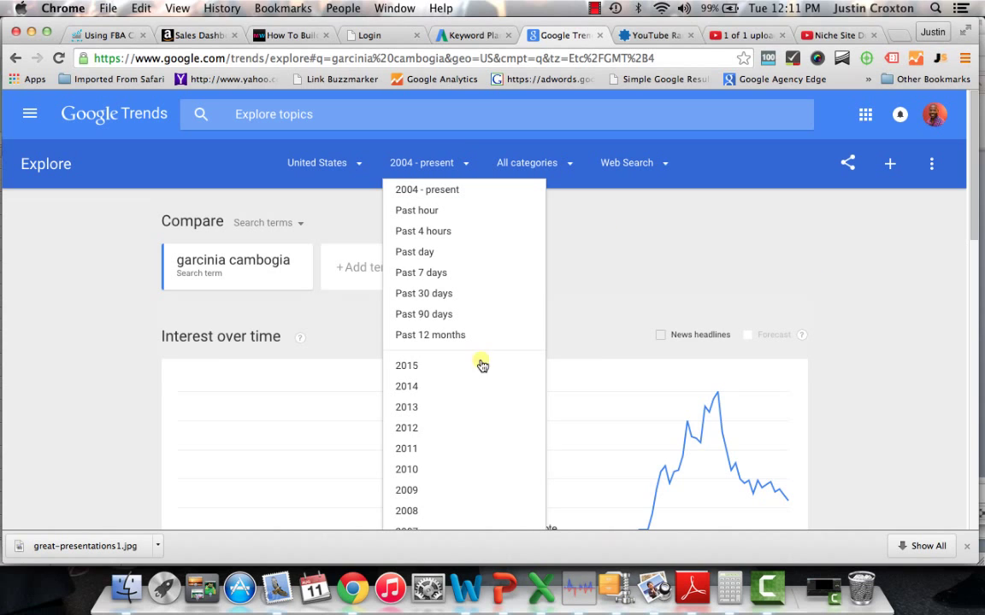
pyautogui.click(851, 285)
pyautogui.scroll(-3, 851, 289)
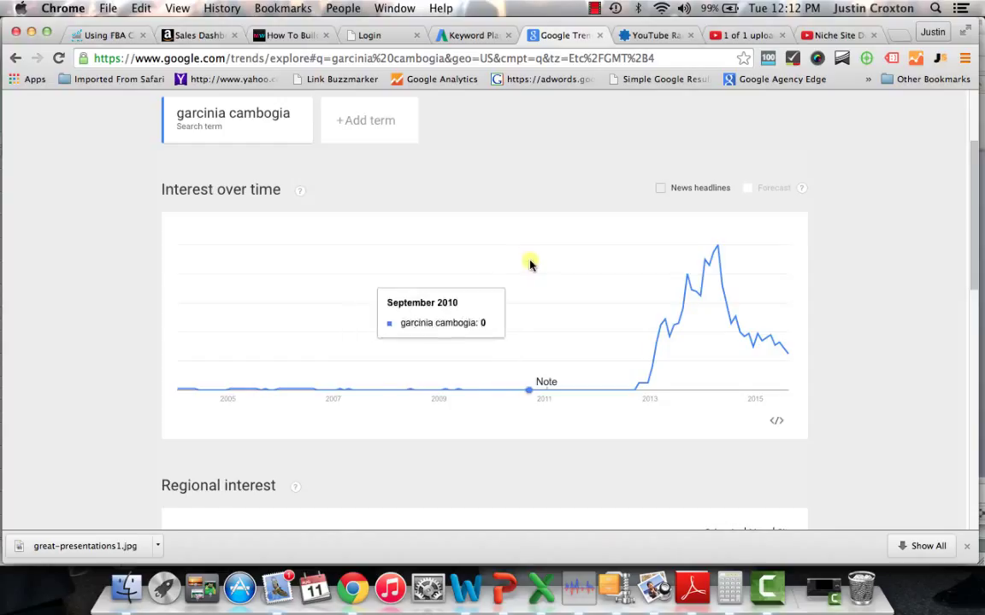
pyautogui.scroll(2, 527, 264)
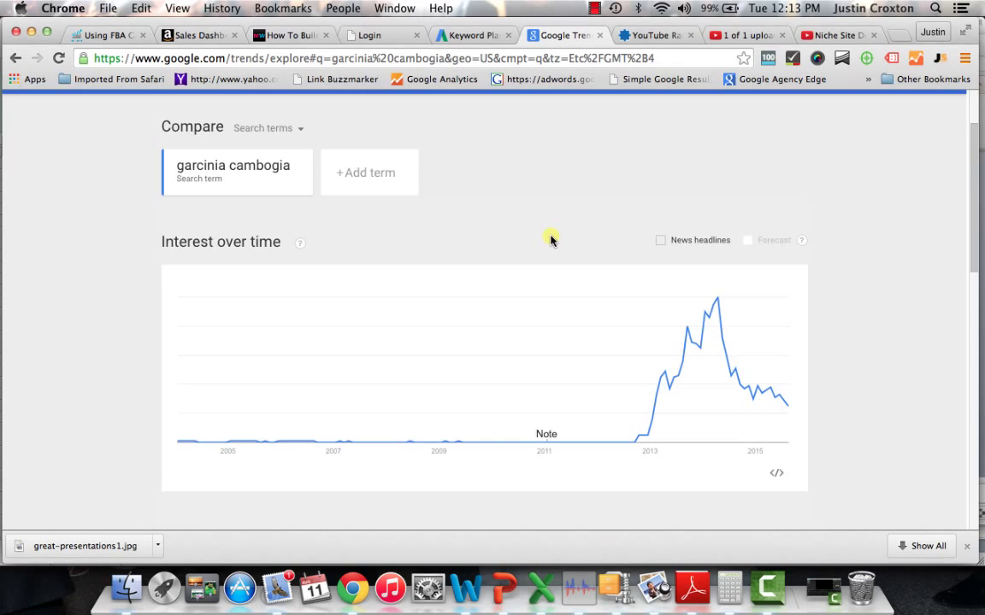
pyautogui.scroll(2, 551, 241)
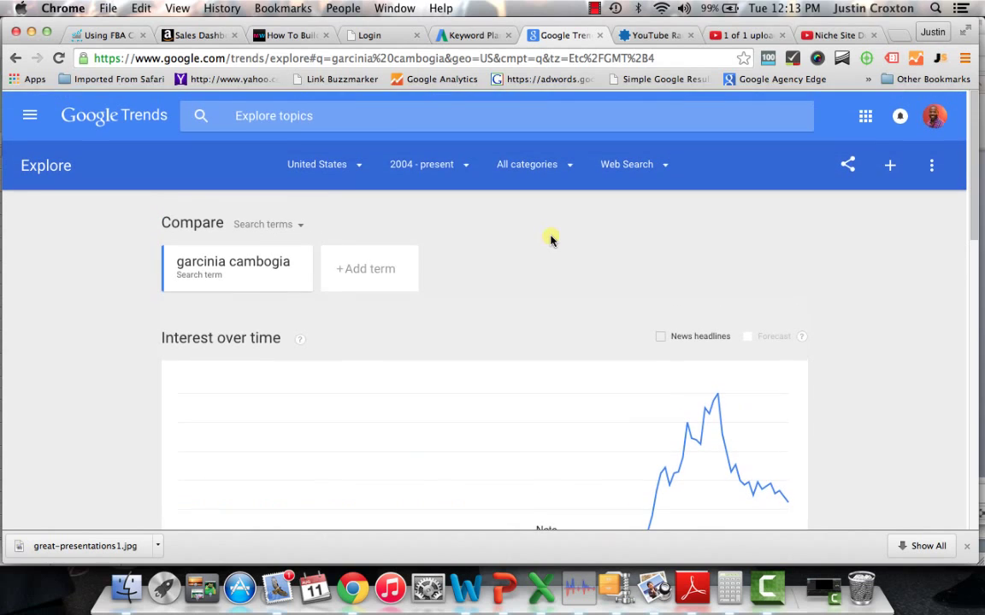
# Step: Look up the search term "selfie stick" and examine its interest-over-time chart
pyautogui.click(332, 109)
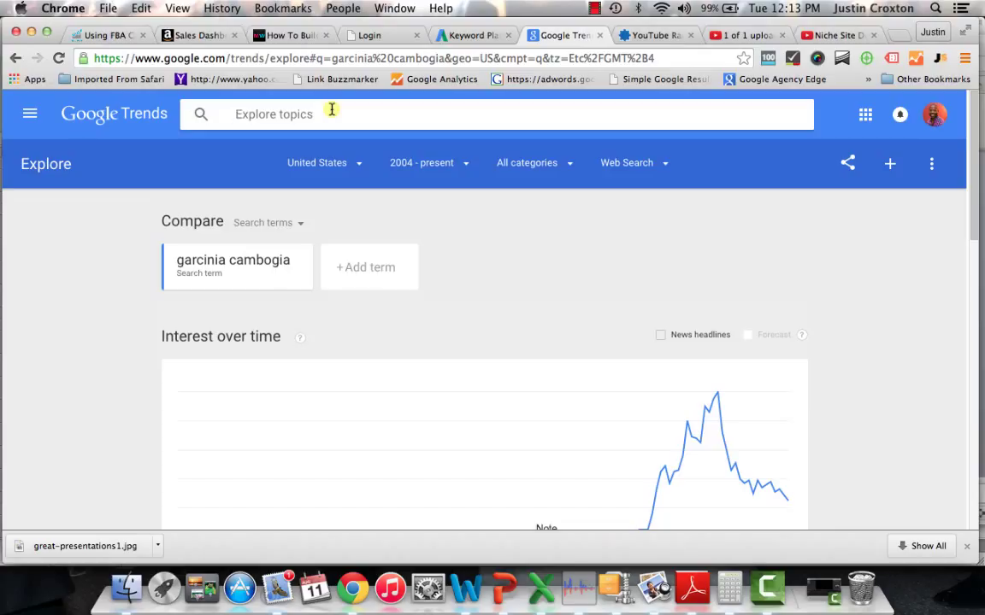
pyautogui.write('sel')
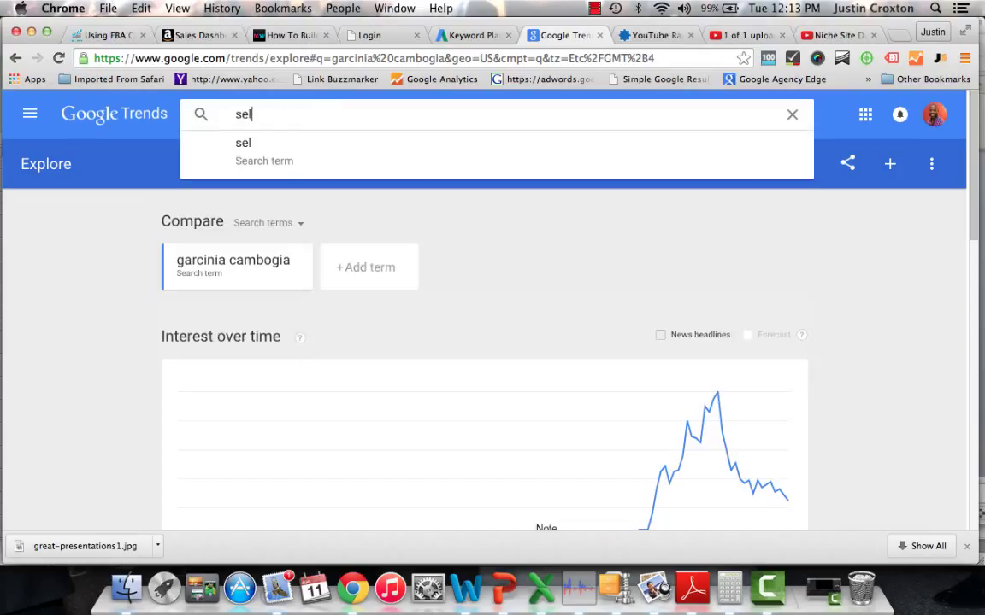
pyautogui.write('fie stick')
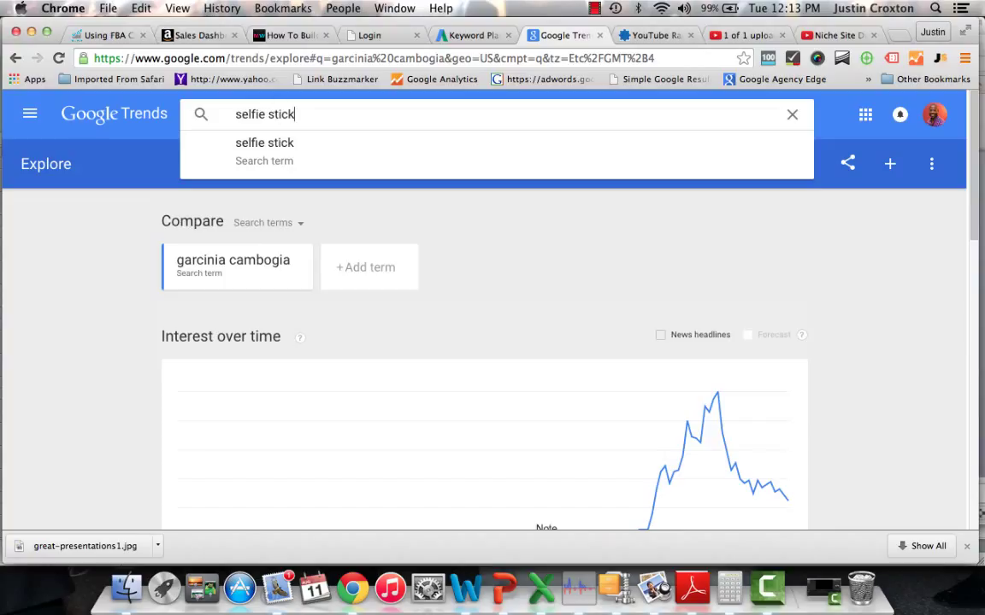
pyautogui.press('Return')
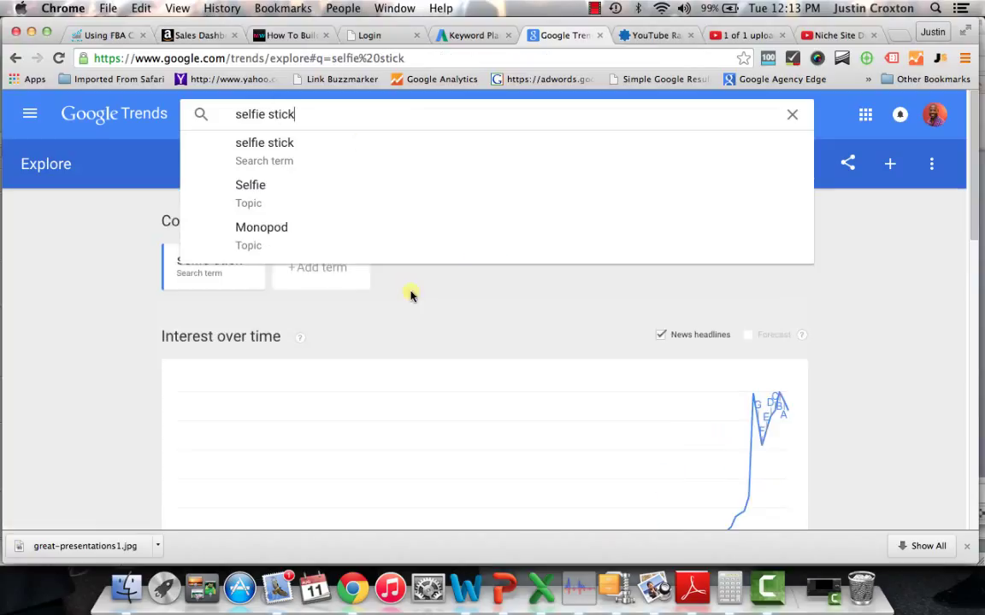
pyautogui.click(876, 325)
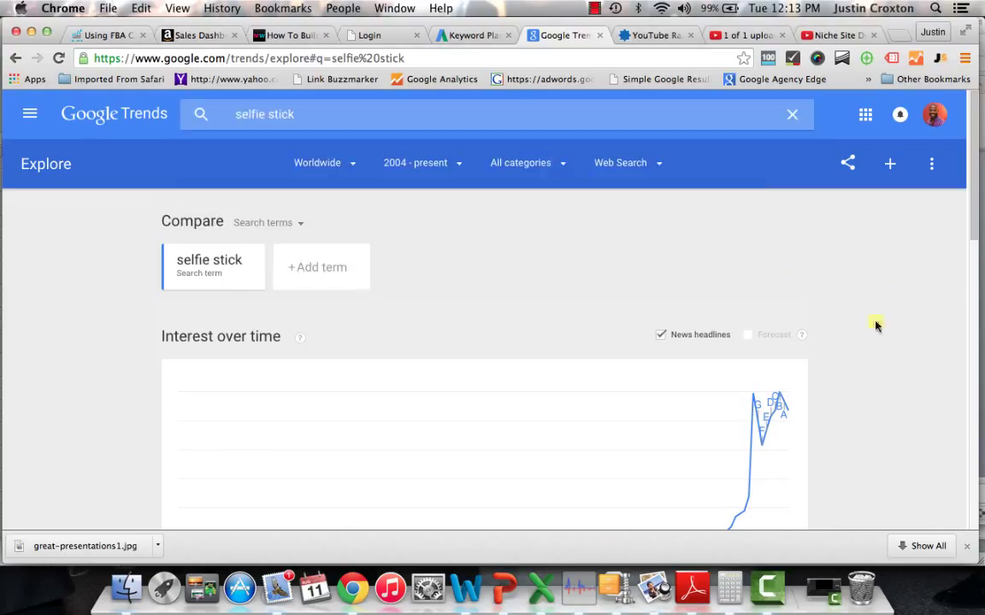
pyautogui.scroll(-4, 872, 332)
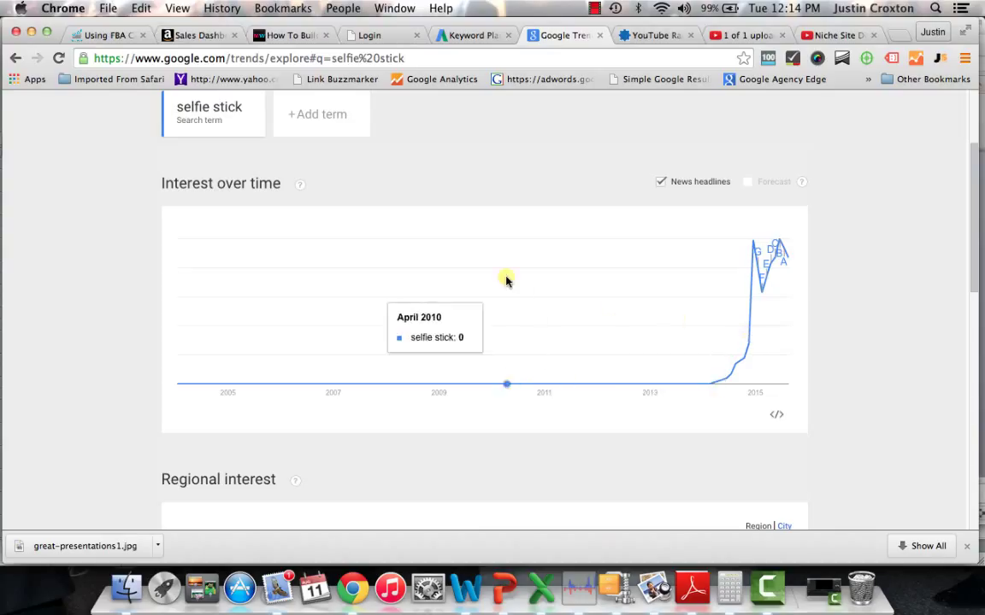
pyautogui.scroll(2, 506, 279)
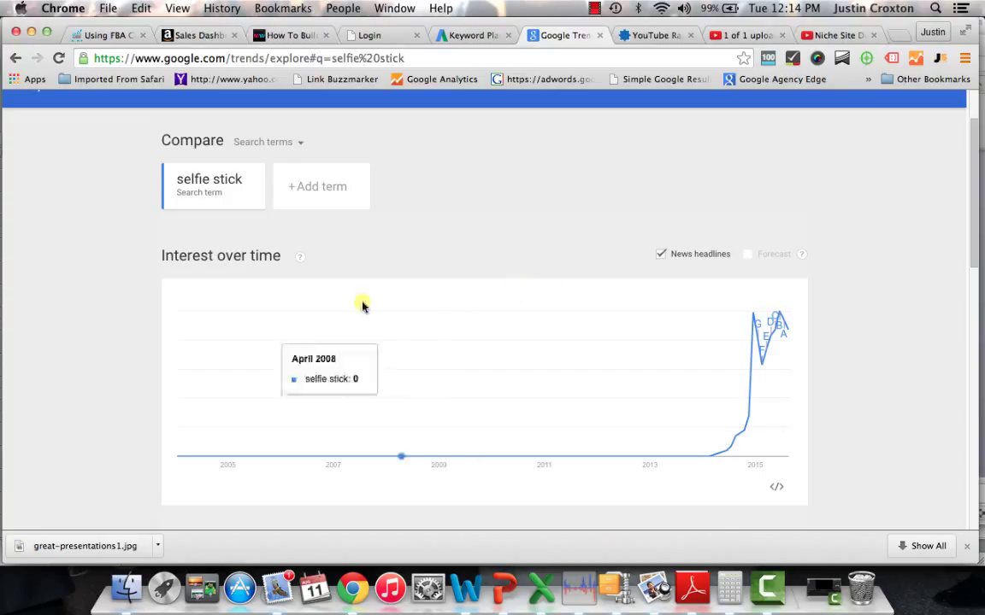
pyautogui.scroll(-2, 402, 304)
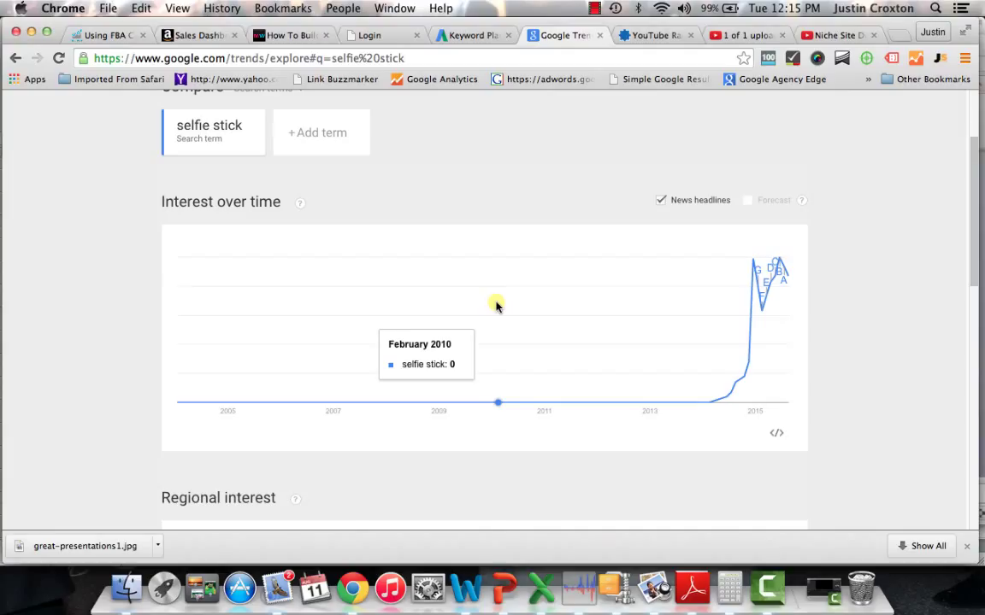
pyautogui.scroll(2, 509, 289)
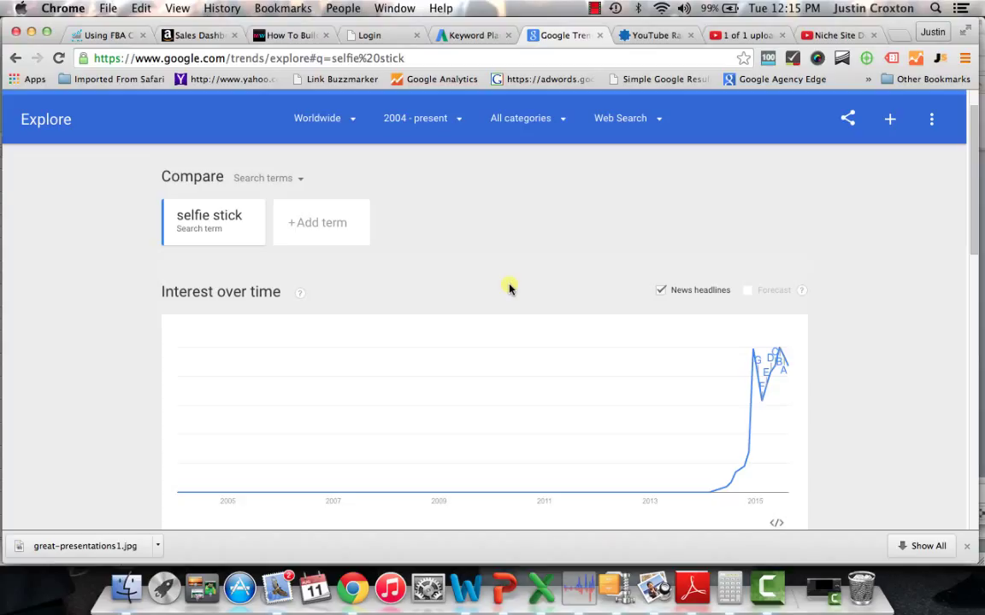
pyautogui.scroll(2, 509, 288)
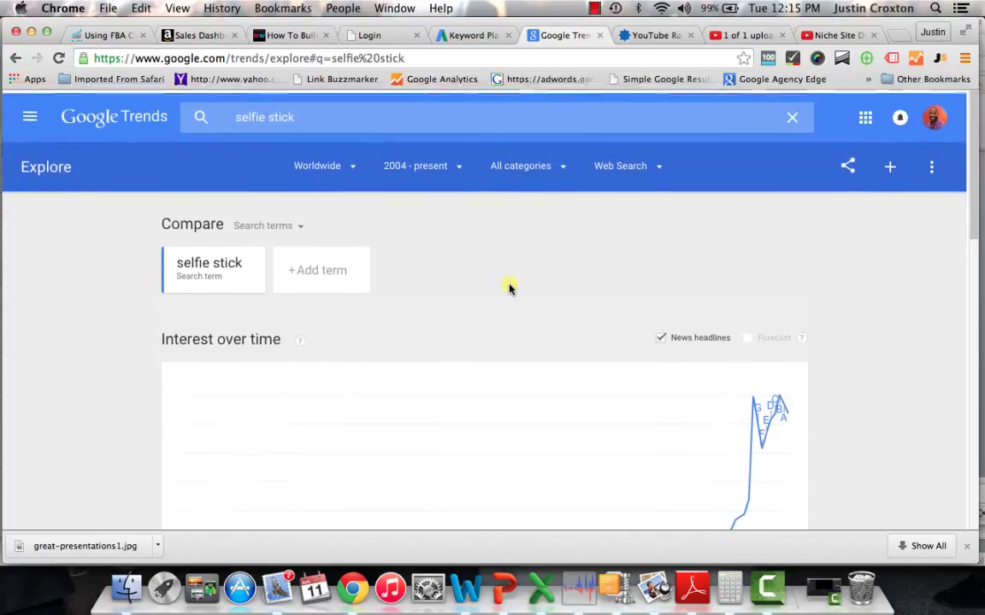
# Step: Replace the explored search term with "wine opener"
pyautogui.click(300, 113)
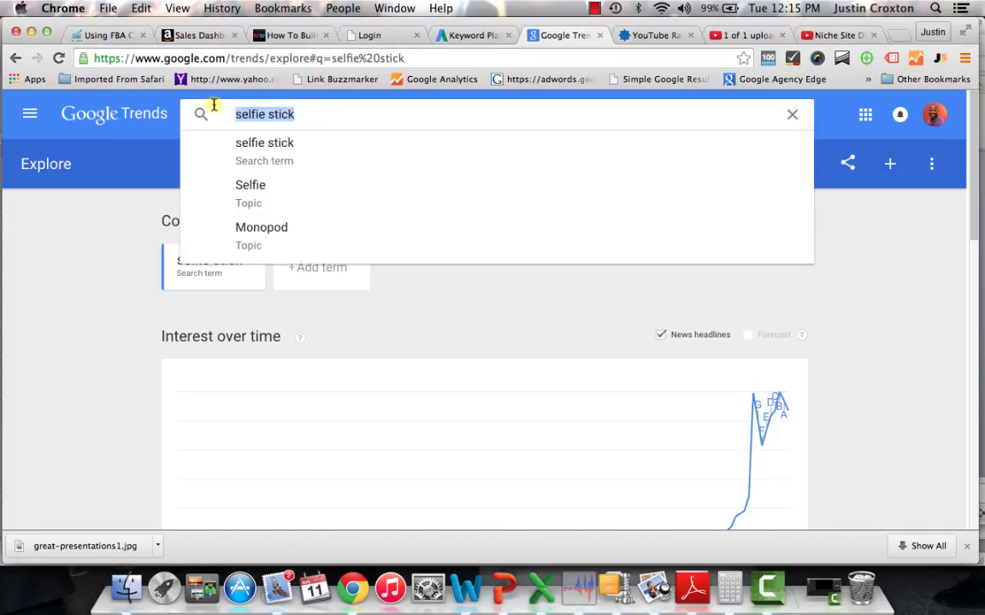
pyautogui.press('Escape')
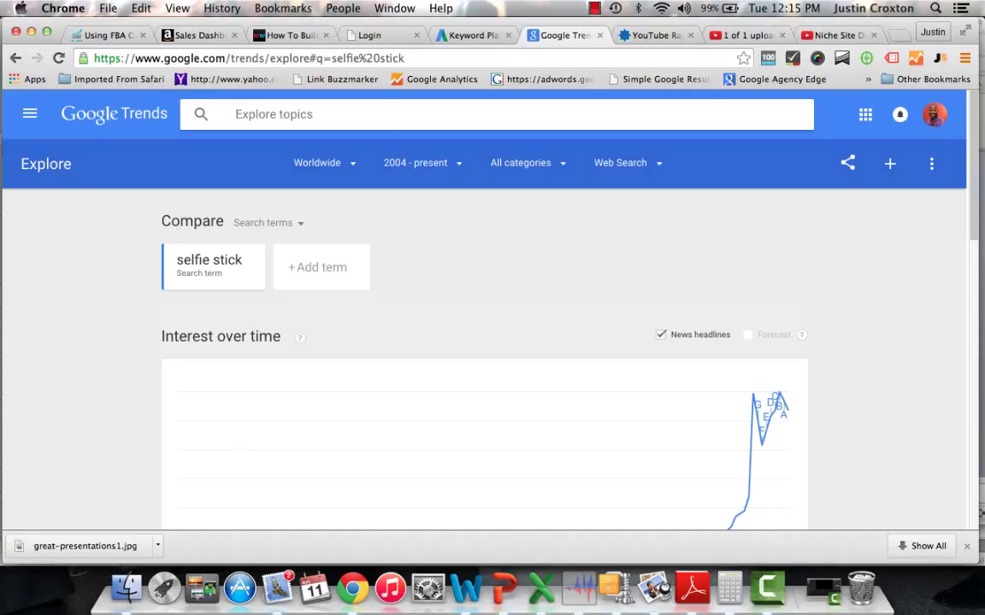
pyautogui.write('wine opener')
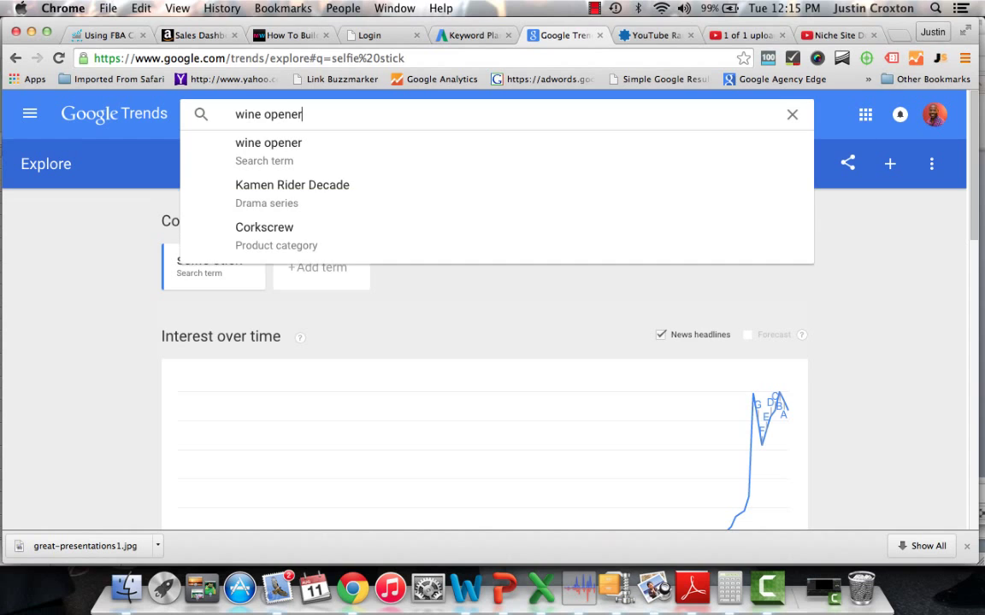
pyautogui.press('Return')
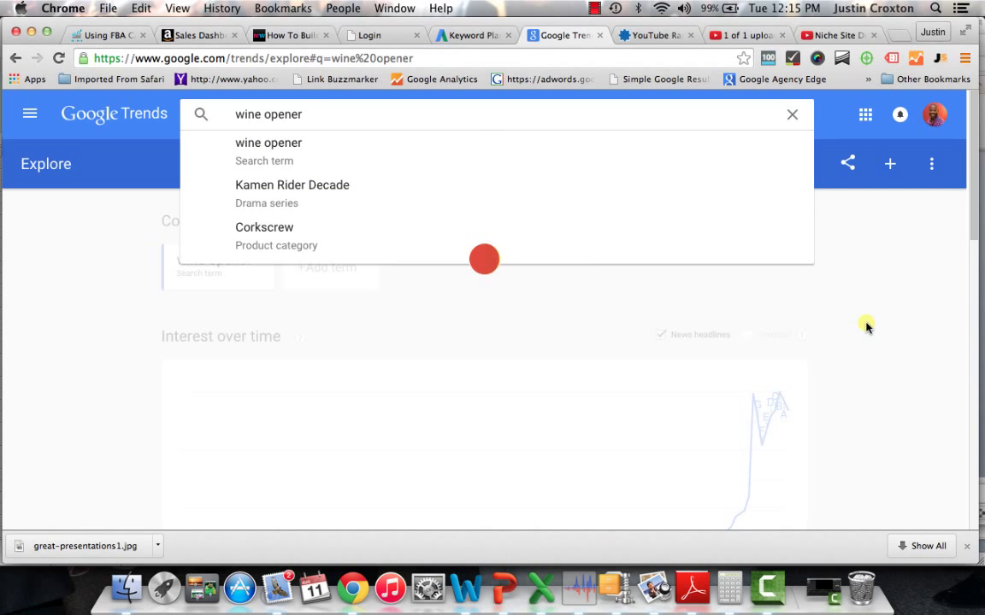
# Step: Examine the worldwide interest-over-time chart for wine opener, looking for recurring seasonal peaks
pyautogui.scroll(-2, 865, 326)
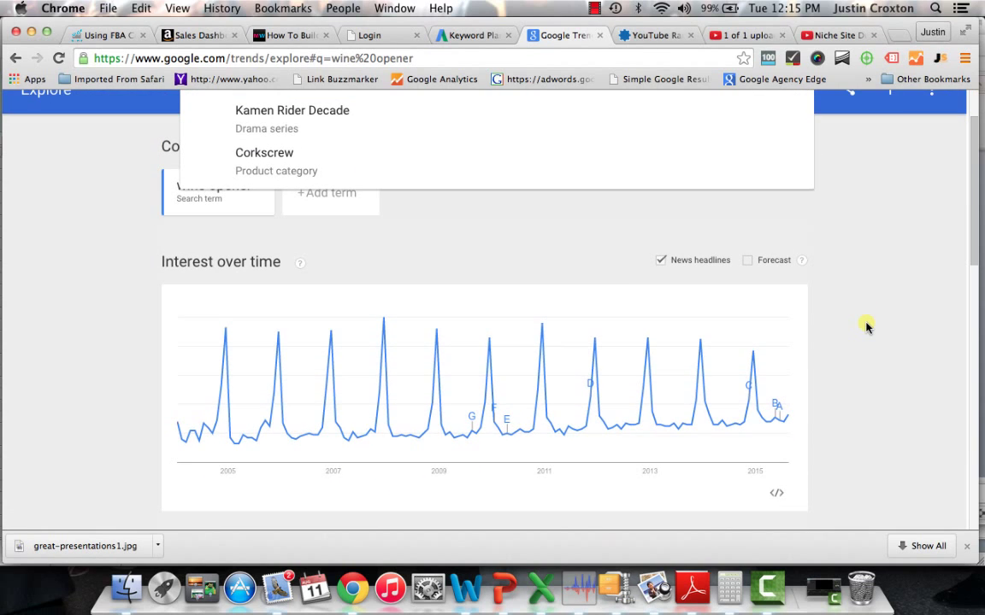
pyautogui.scroll(1, 489, 250)
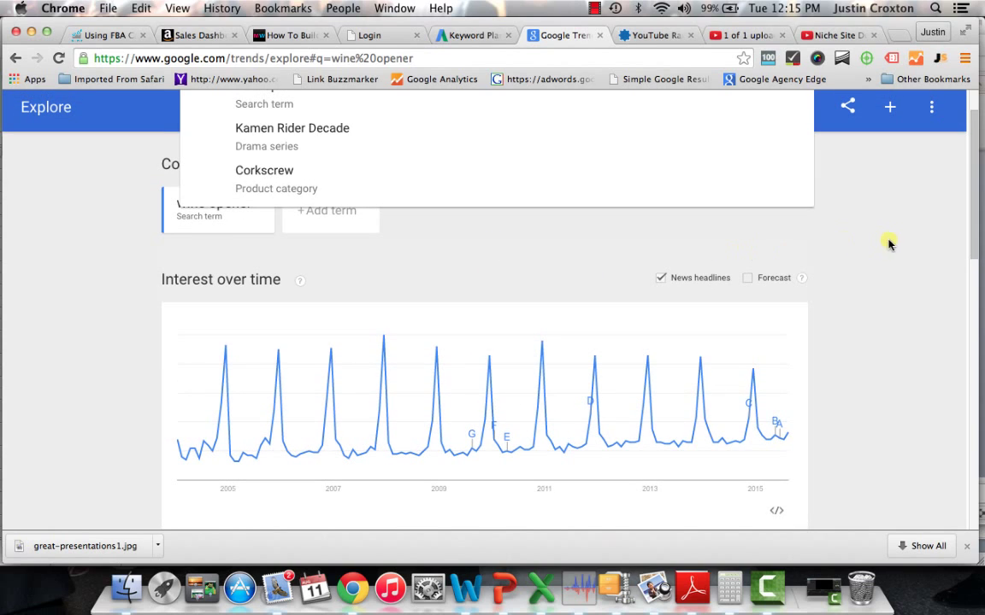
pyautogui.scroll(2, 890, 244)
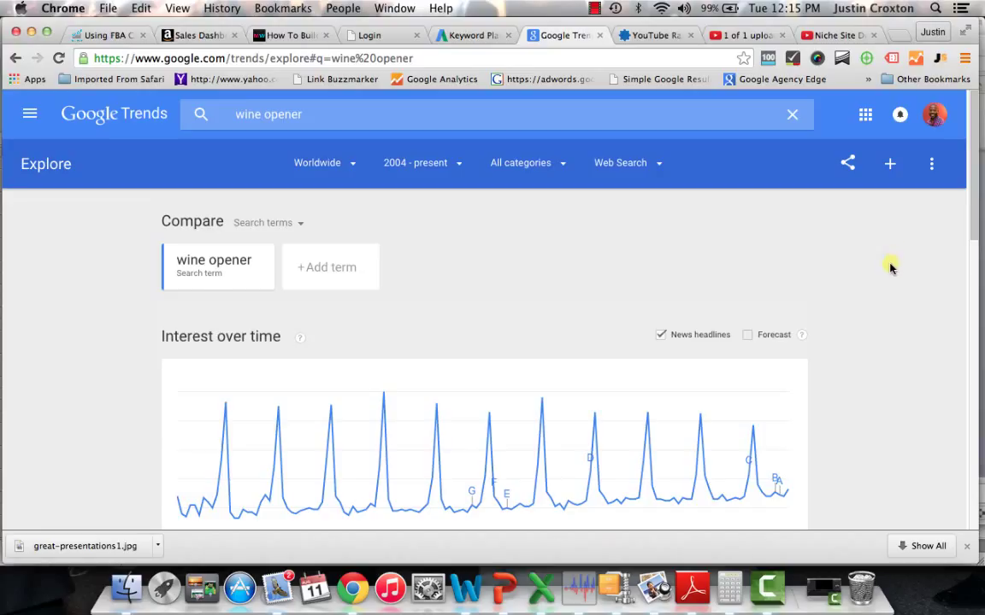
pyautogui.scroll(-3, 889, 265)
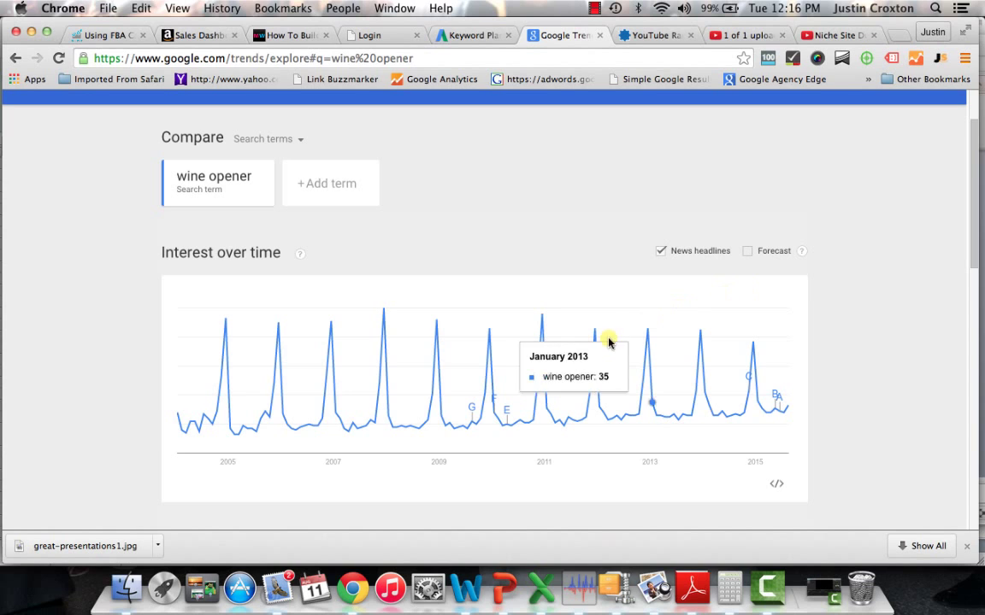
pyautogui.scroll(3, 99, 336)
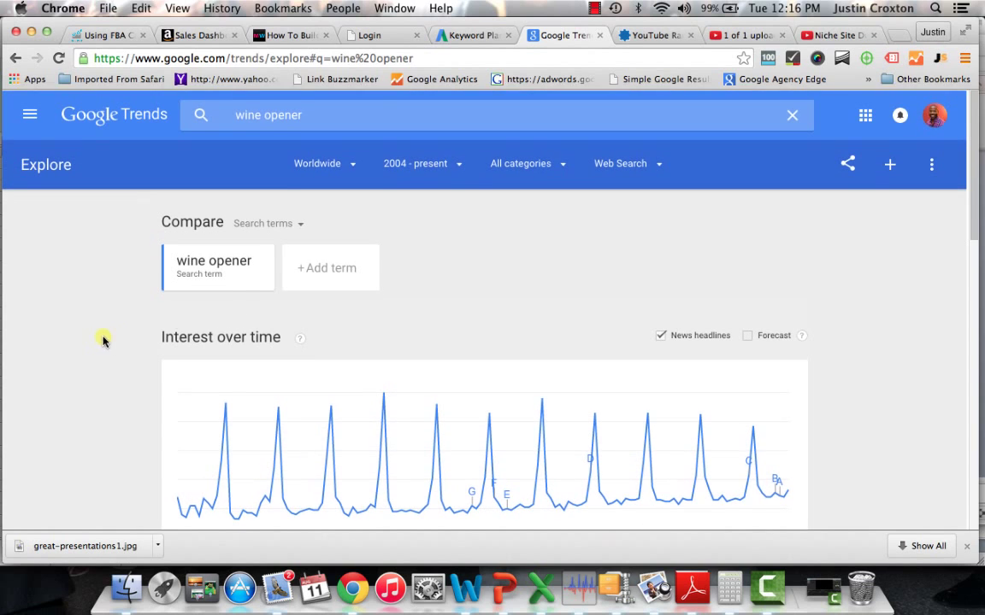
pyautogui.scroll(-3, 112, 393)
pyautogui.scroll(-1, 111, 393)
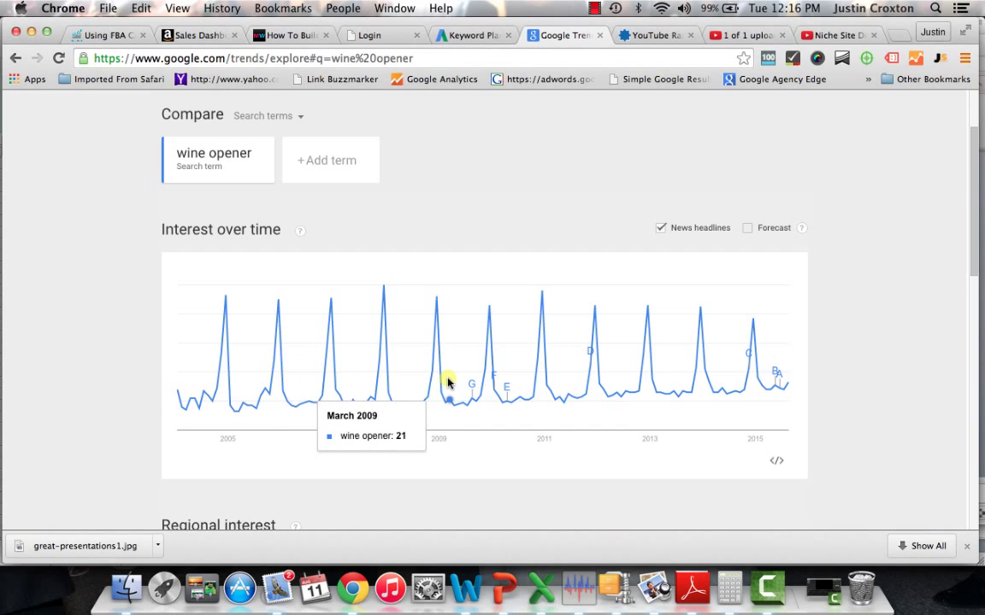
# Step: Limit the wine opener trend data to the United States and view its interest-over-time chart
pyautogui.scroll(3, 447, 383)
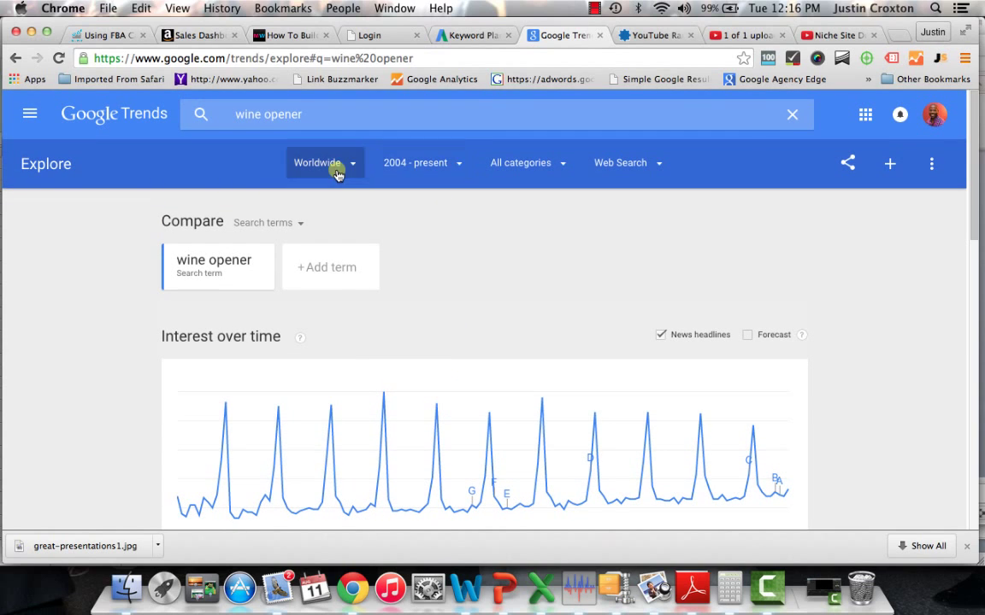
pyautogui.click(339, 162)
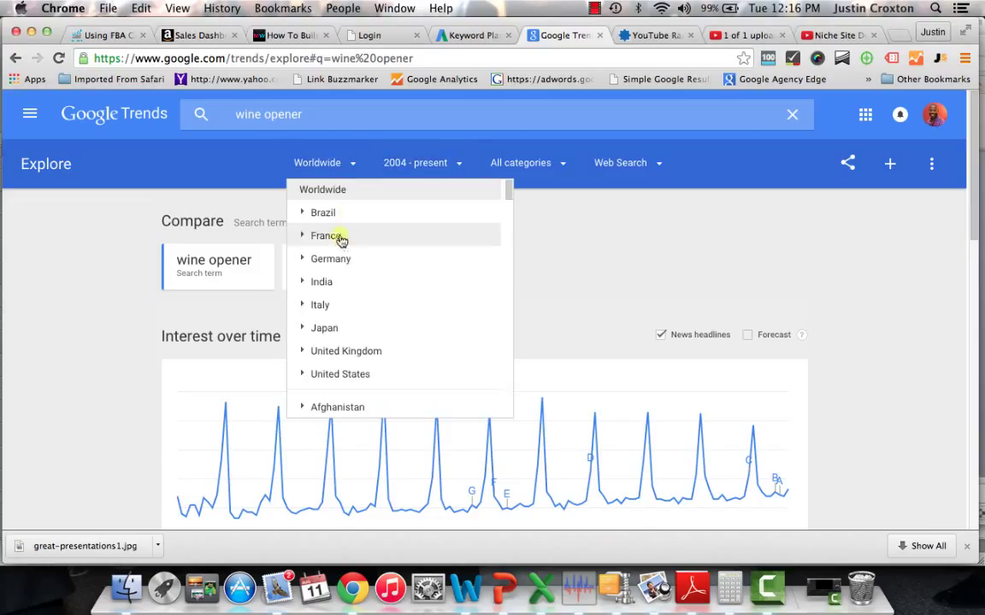
pyautogui.click(338, 373)
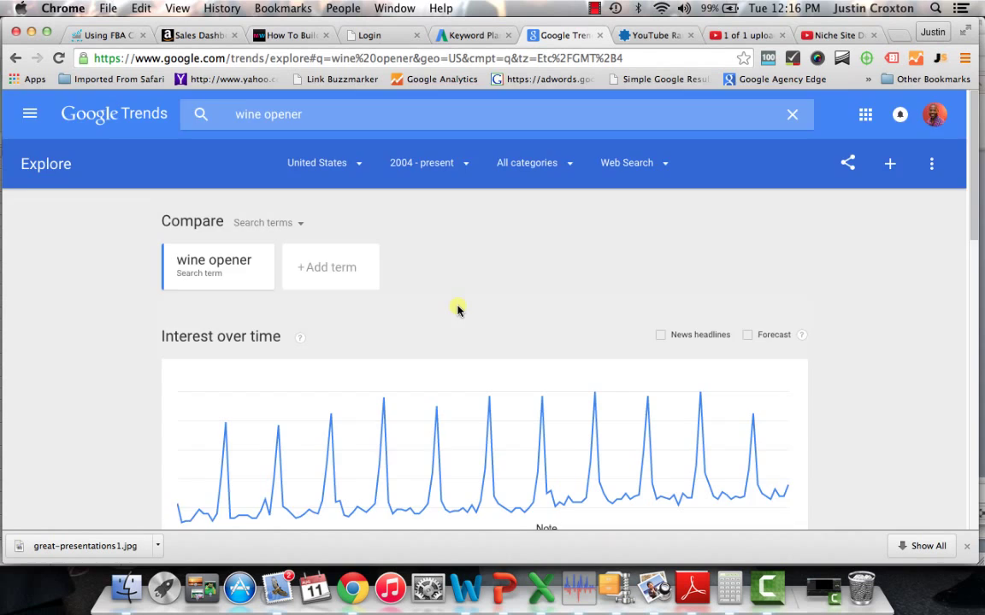
pyautogui.scroll(-3, 458, 310)
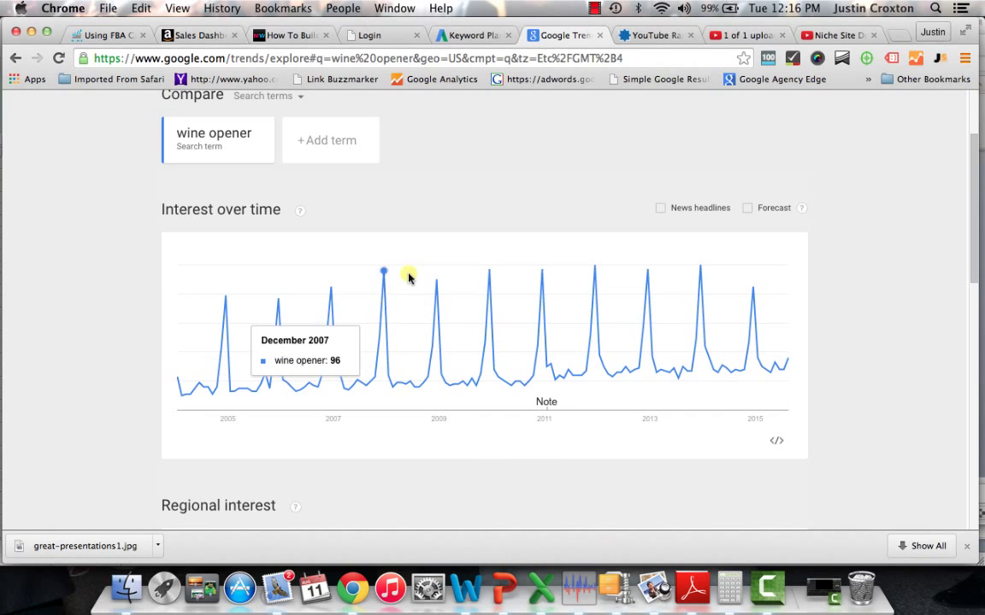
# Step: Set the wine opener time range to the past 12 months and review the interest-over-time chart
pyautogui.scroll(3, 415, 272)
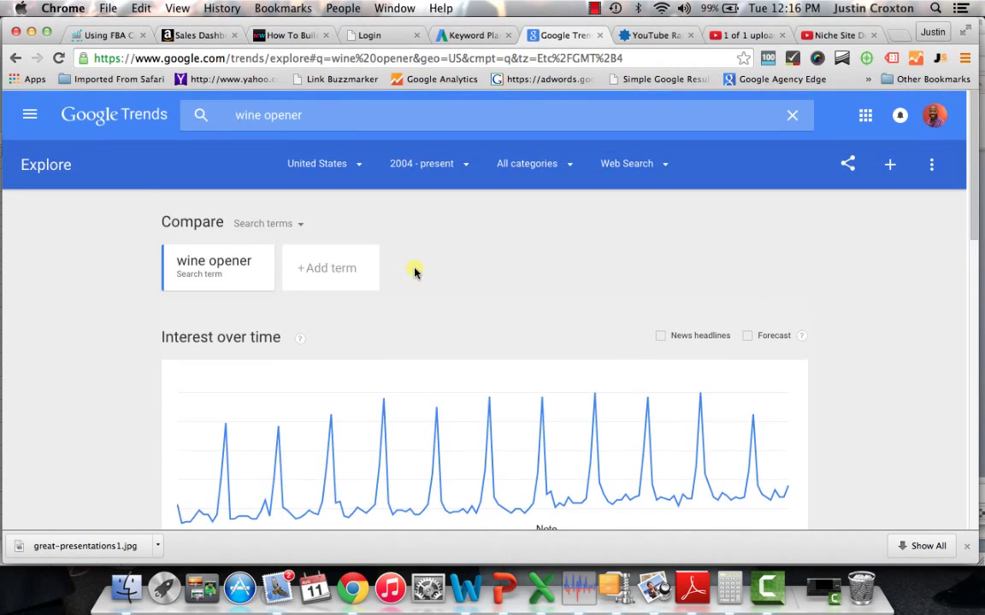
pyautogui.click(434, 170)
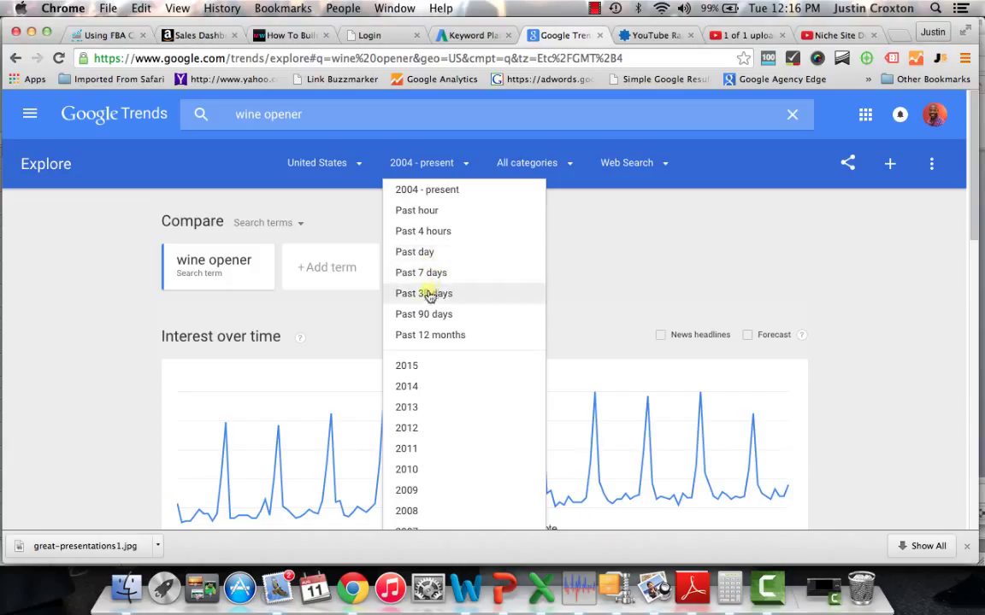
pyautogui.click(424, 340)
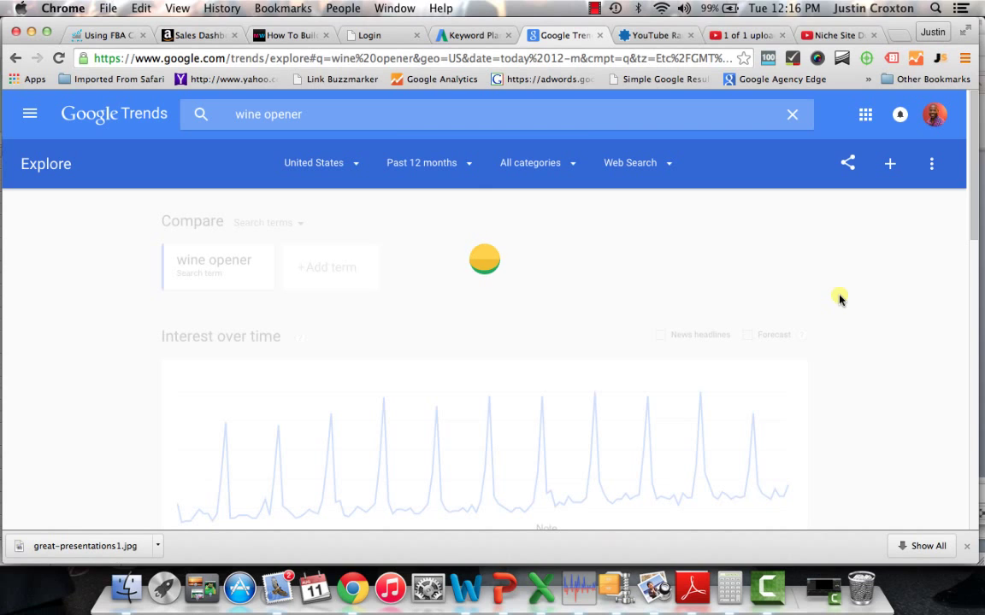
pyautogui.scroll(-2, 838, 297)
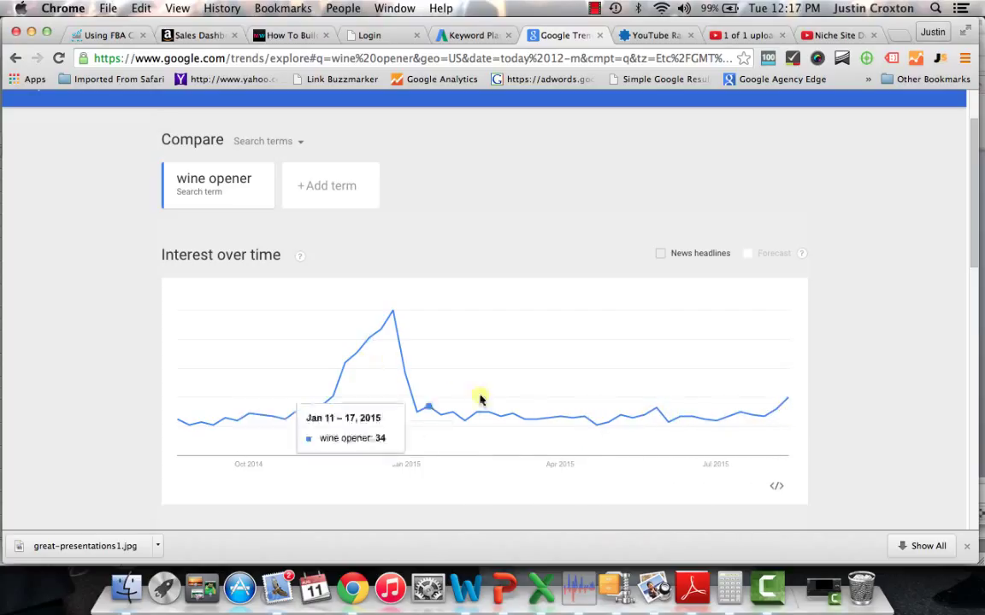
pyautogui.scroll(2, 559, 411)
pyautogui.scroll(1, 559, 412)
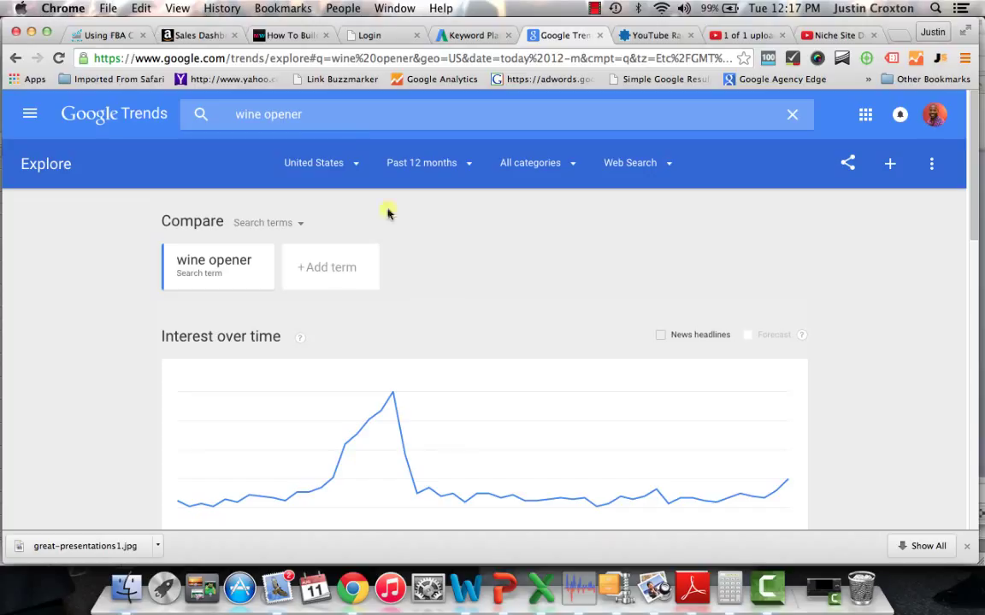
# Step: Add "corkscrew" as a second comparison term beside wine opener and compare their average interest and interest-over-time chart
pyautogui.moveTo(295, 112); pyautogui.dragTo(214, 111)
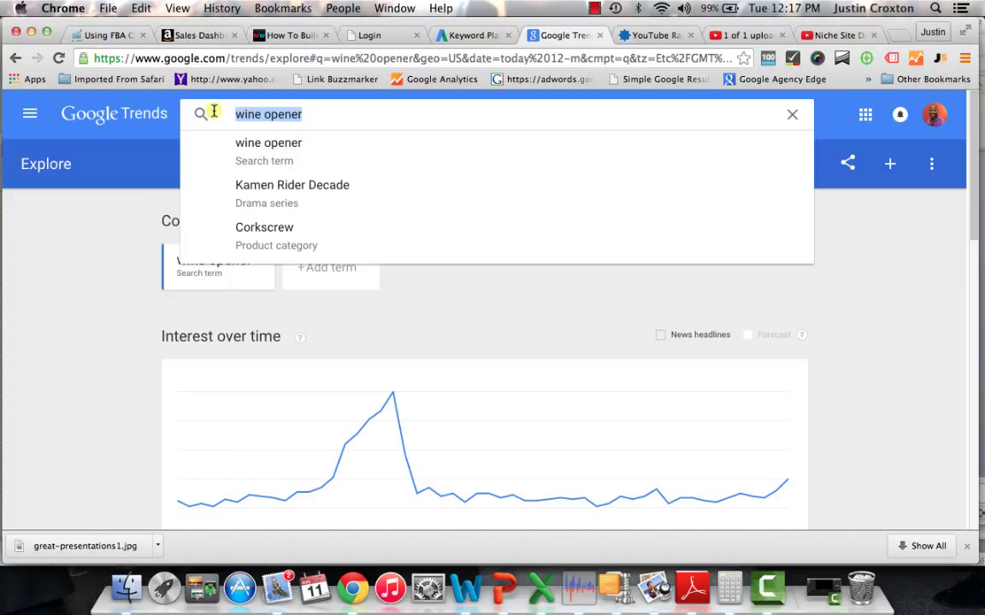
pyautogui.write('coc')
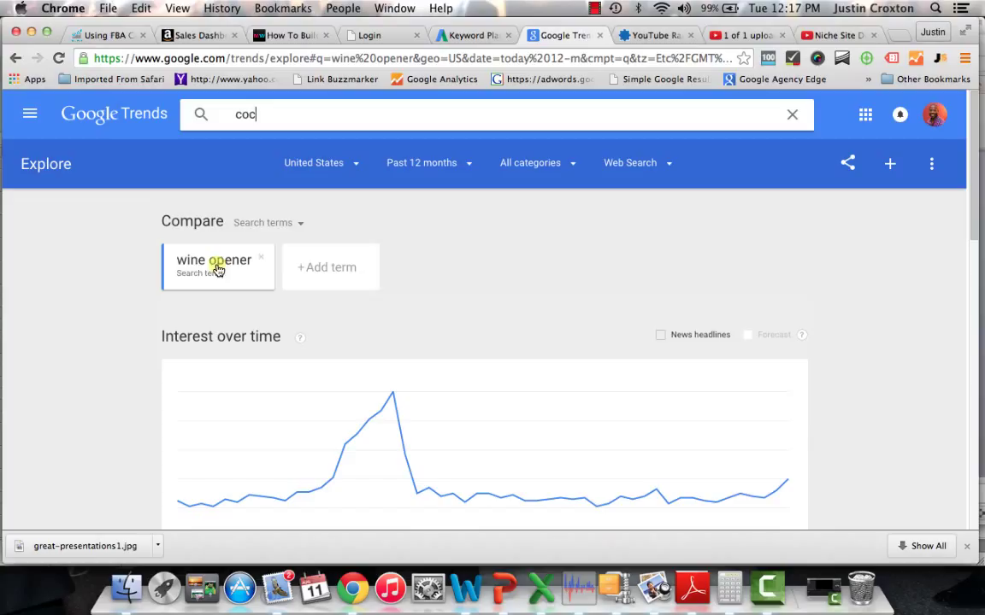
pyautogui.click(318, 269)
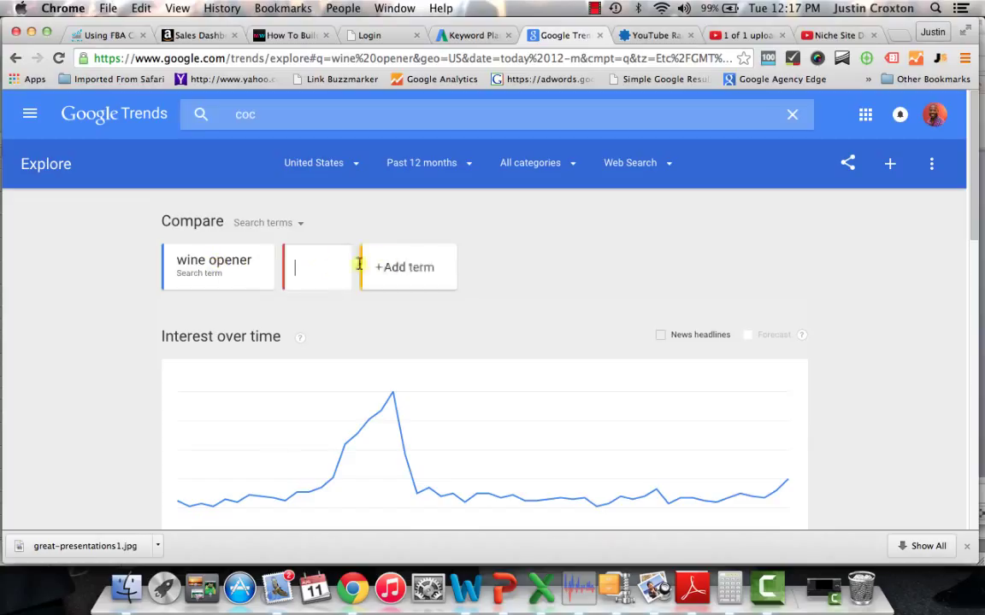
pyautogui.write('co')
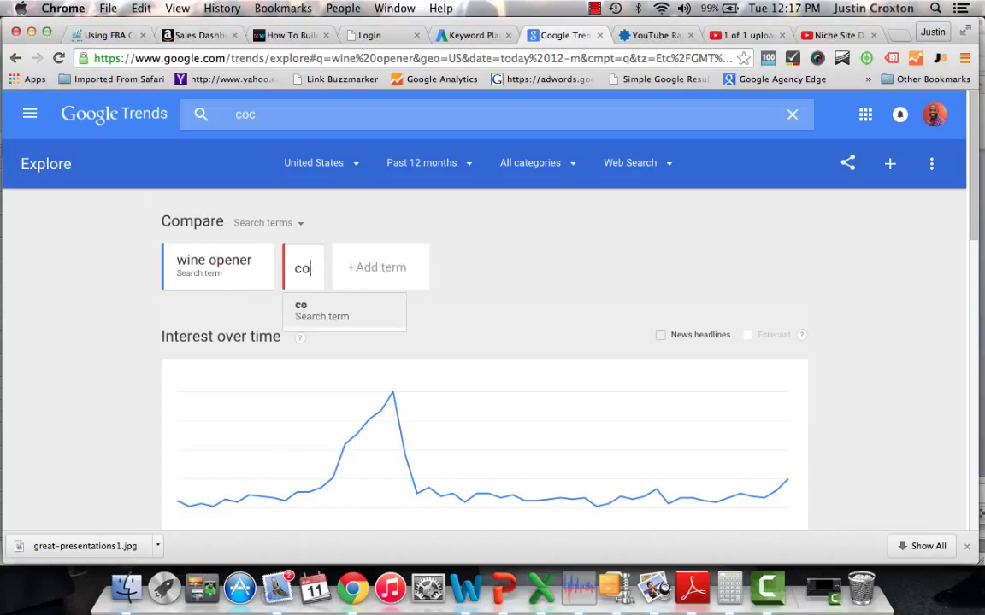
pyautogui.write('rkscrew')
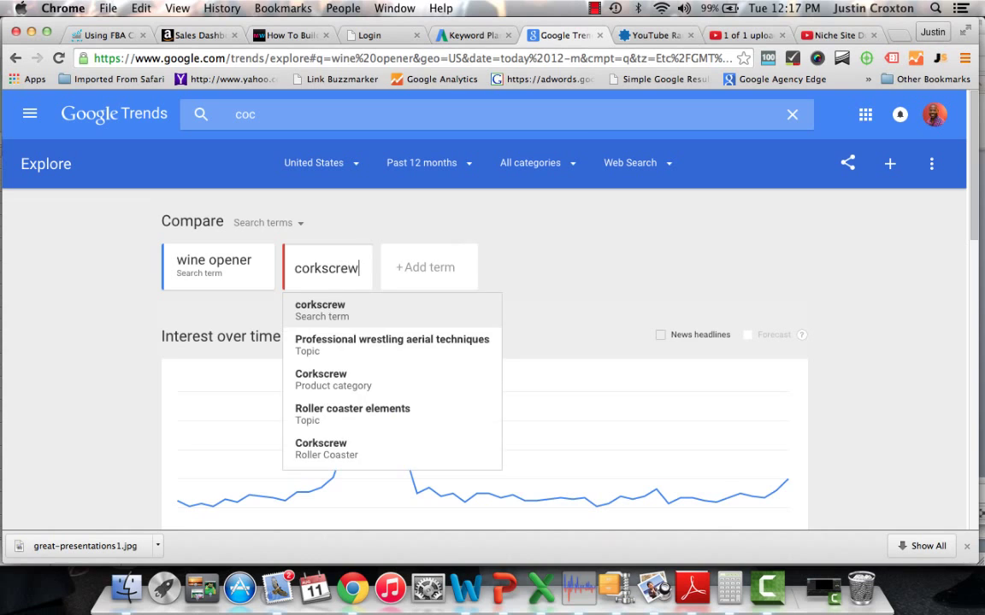
pyautogui.press('Return')
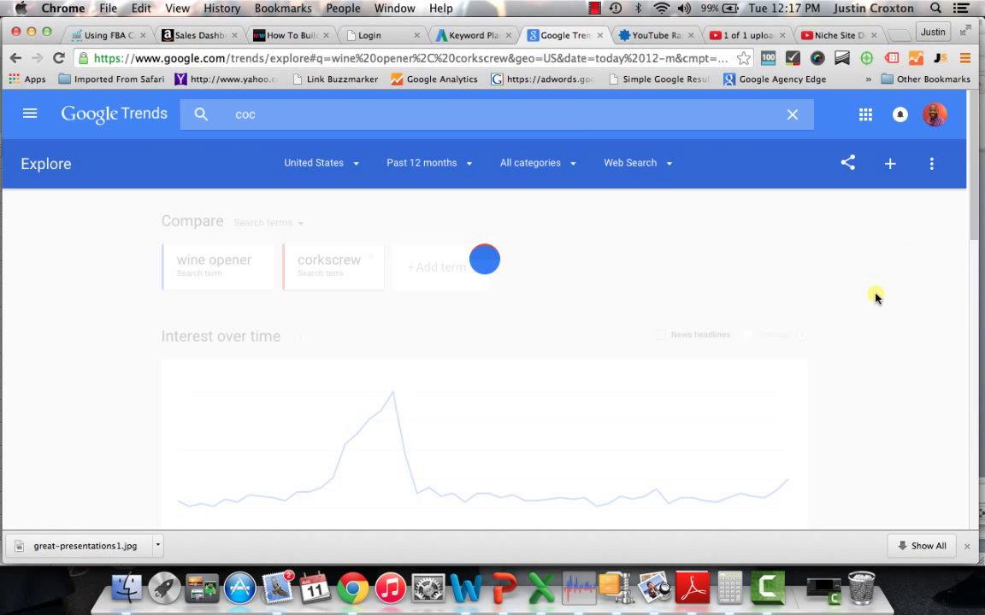
pyautogui.scroll(-3, 875, 296)
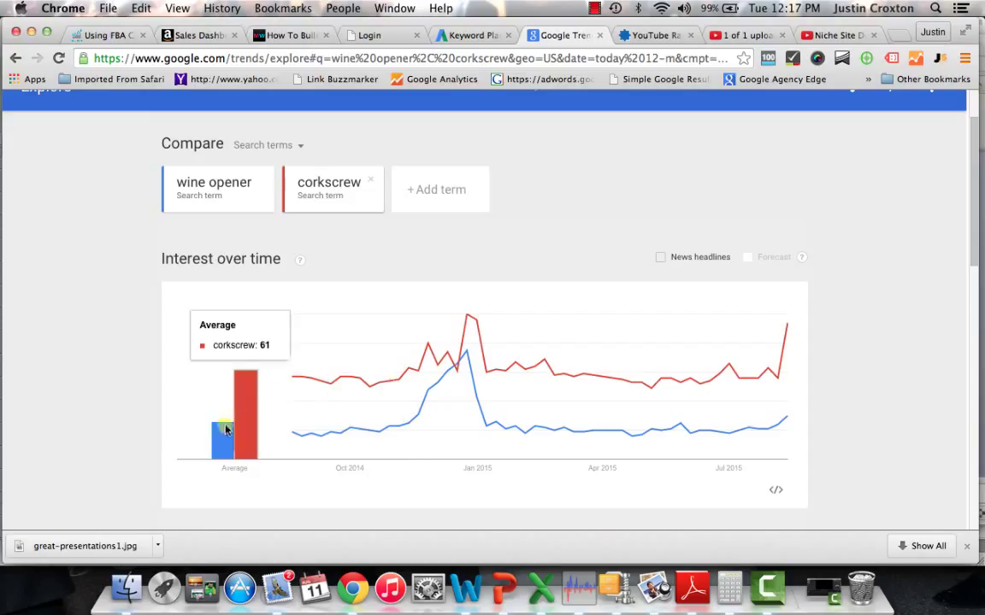
pyautogui.moveTo(215, 436)
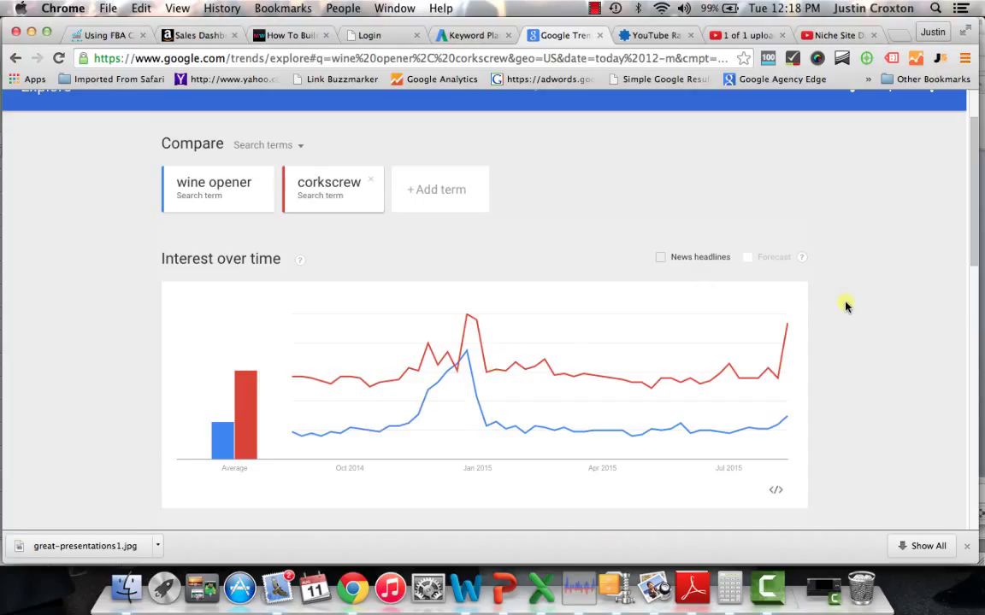
pyautogui.moveTo(765, 342)
# Step: Switch the region of the wine opener and corkscrew comparison to Japan
pyautogui.scroll(3, 905, 312)
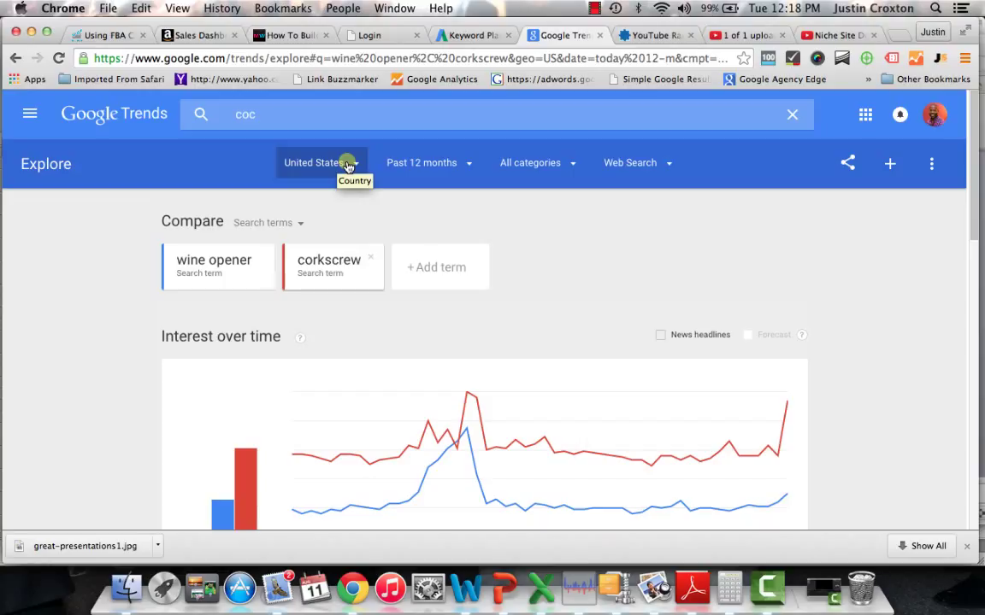
pyautogui.click(348, 166)
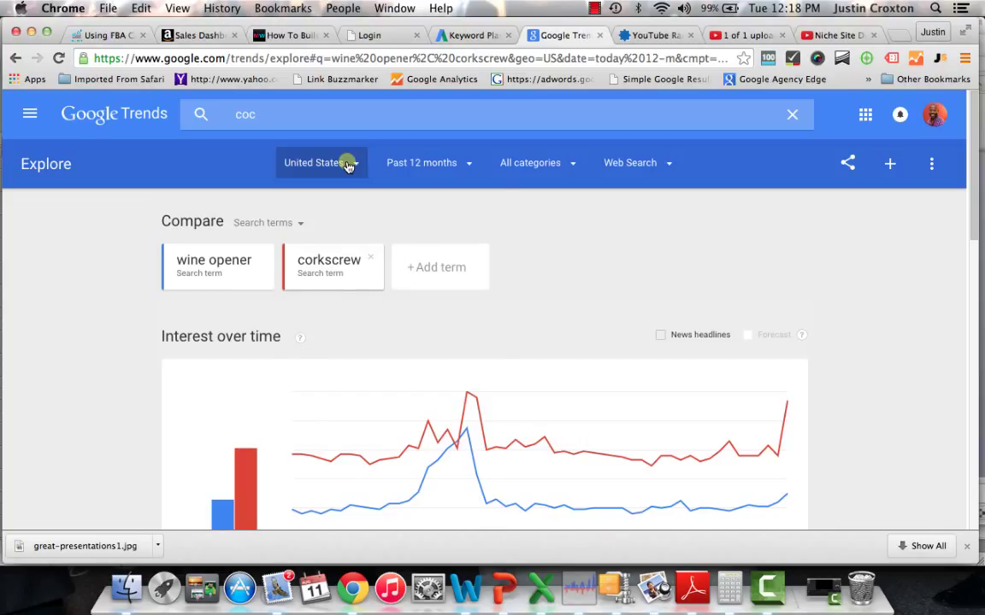
pyautogui.click(348, 167)
pyautogui.click(315, 329)
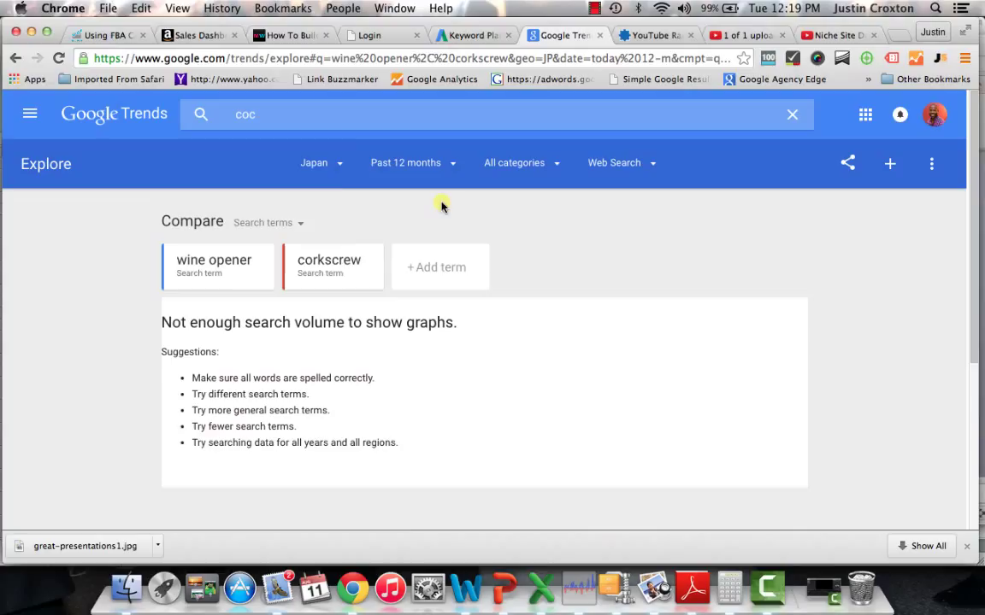
# Step: Set the comparison's region to the United Kingdom and review the interest-over-time chart for wine opener and corkscrew
pyautogui.click(342, 170)
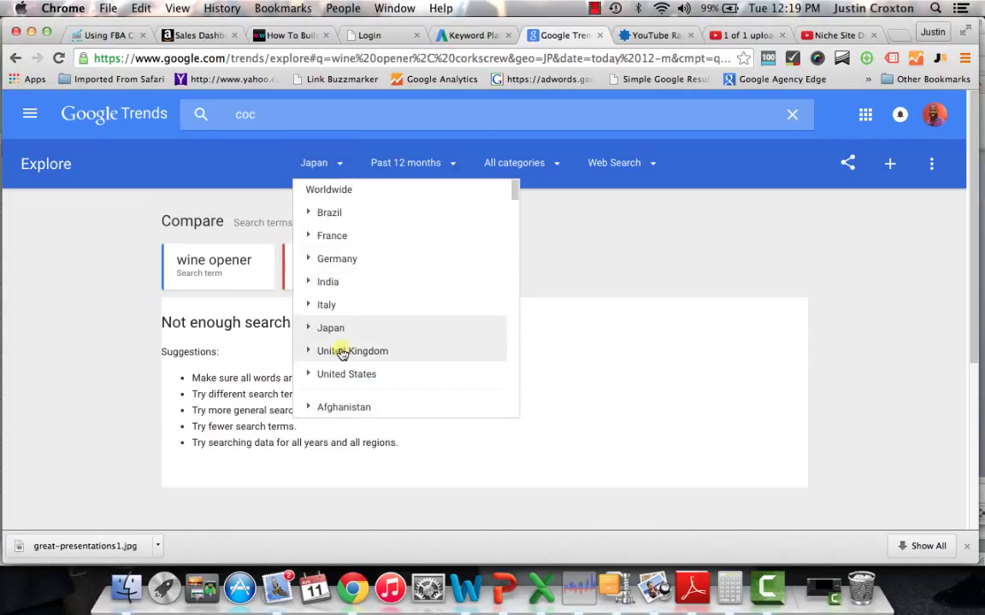
pyautogui.click(342, 351)
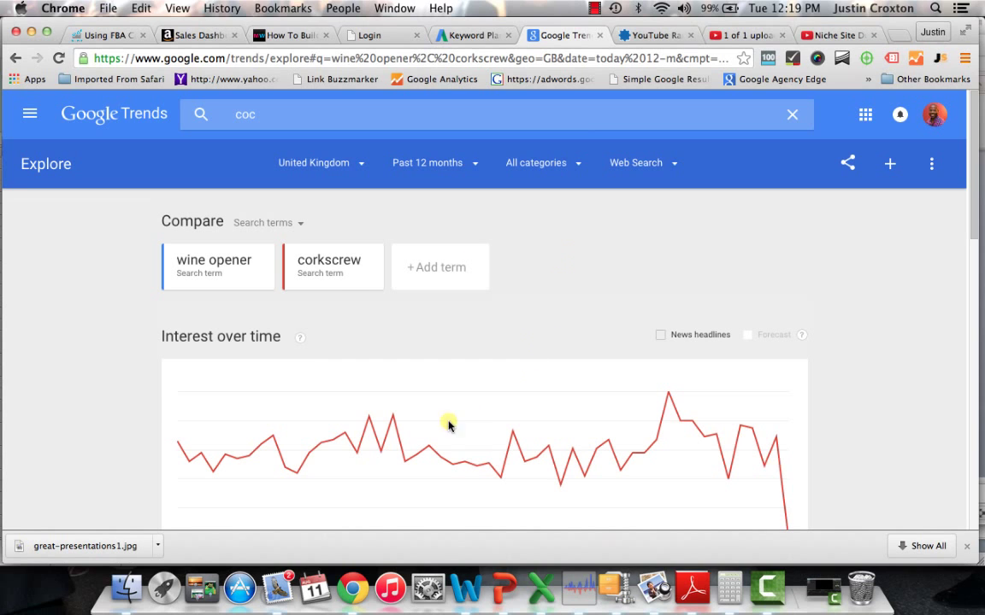
pyautogui.scroll(-2, 450, 451)
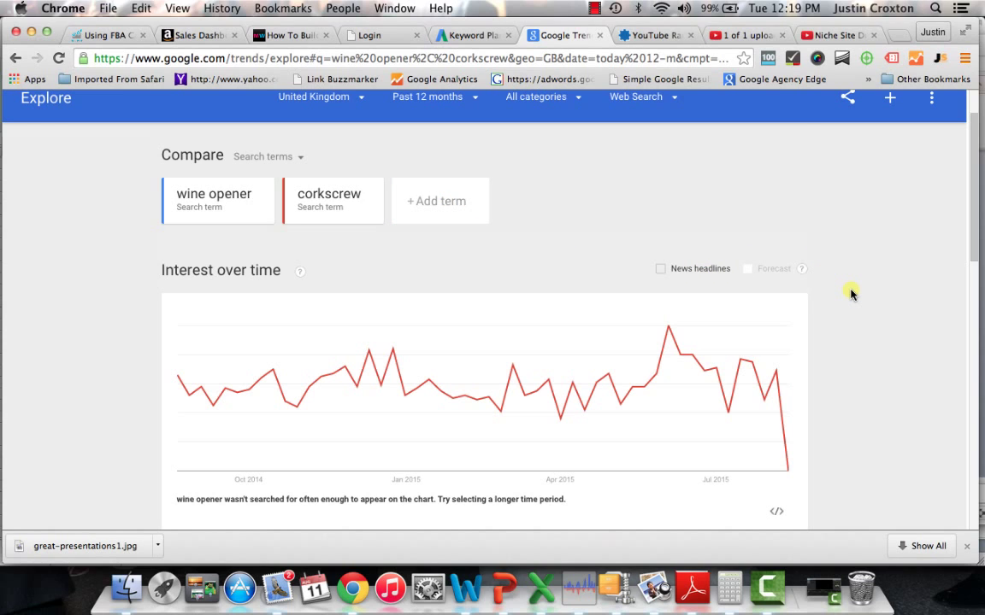
pyautogui.scroll(2, 850, 293)
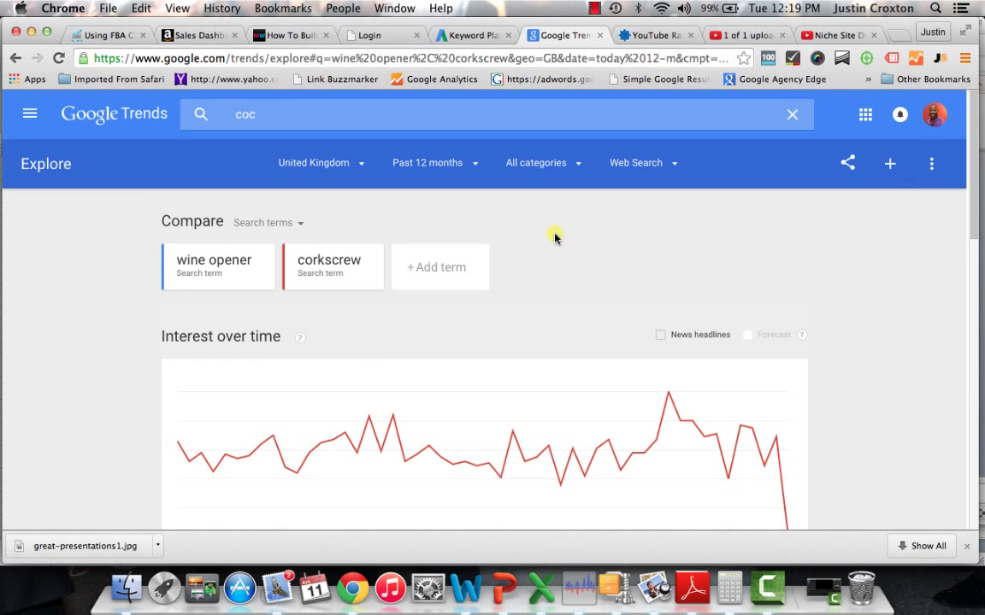